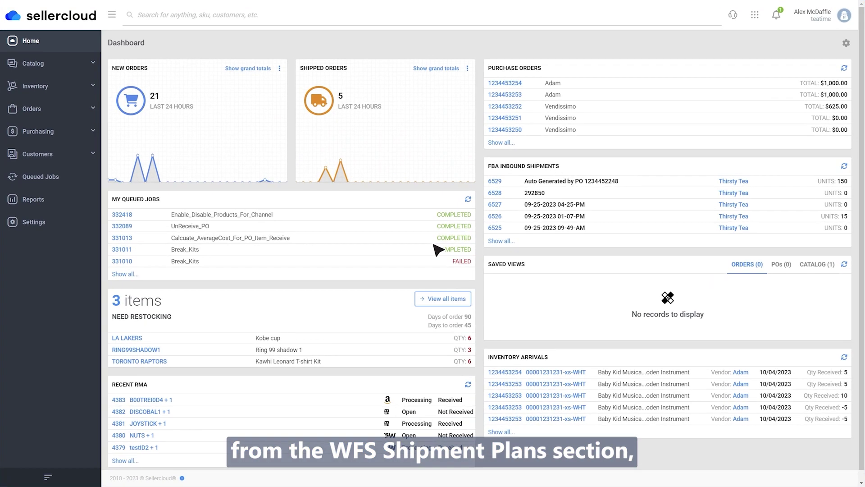
Step: Start a new plan under Inventory > WFS Shipment Plans
{"action": "left_click", "coordinate": [70, 92]}
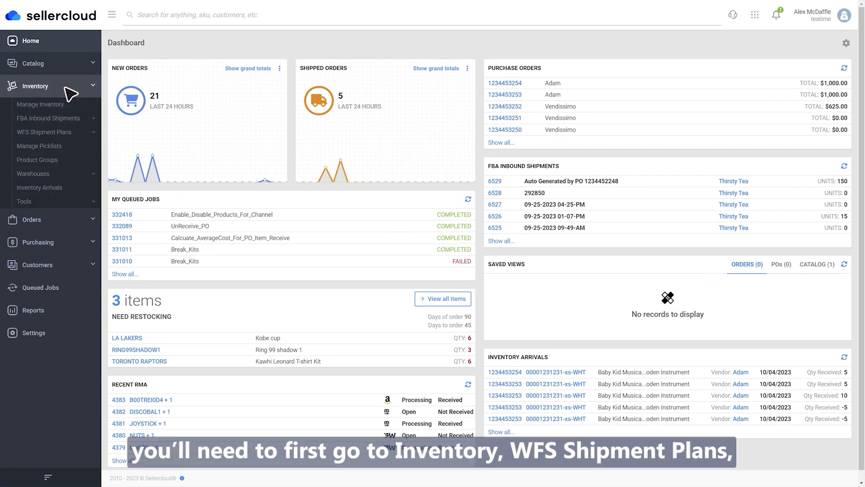
{"action": "left_click", "coordinate": [81, 138]}
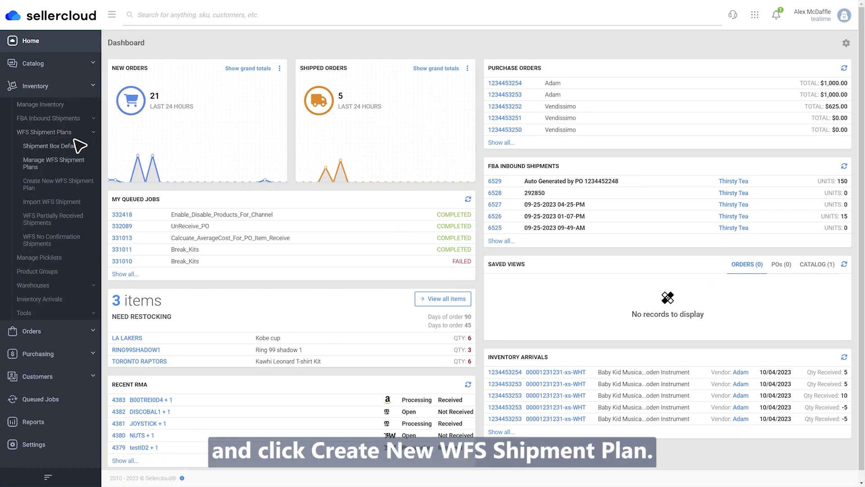
{"action": "left_click", "coordinate": [60, 187]}
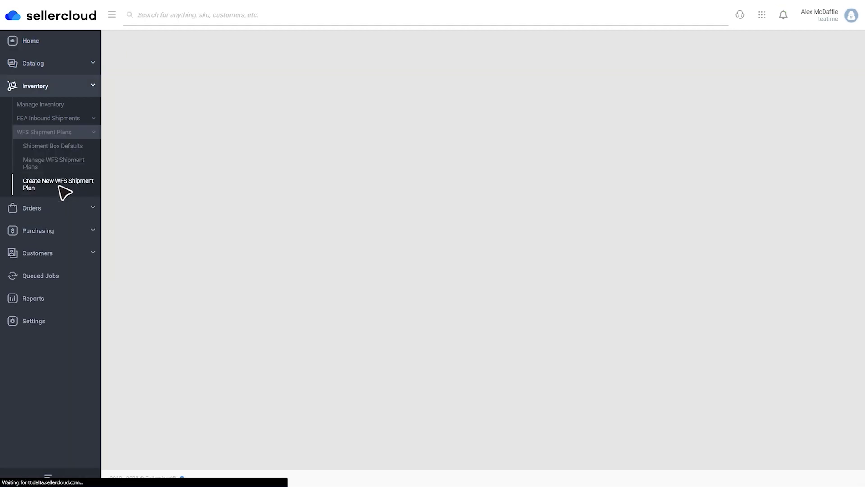
Step: Set company Angry Bee, ship from The Hive, interim Interim Warehouse, and advance to Products
{"action": "left_click", "coordinate": [581, 178]}
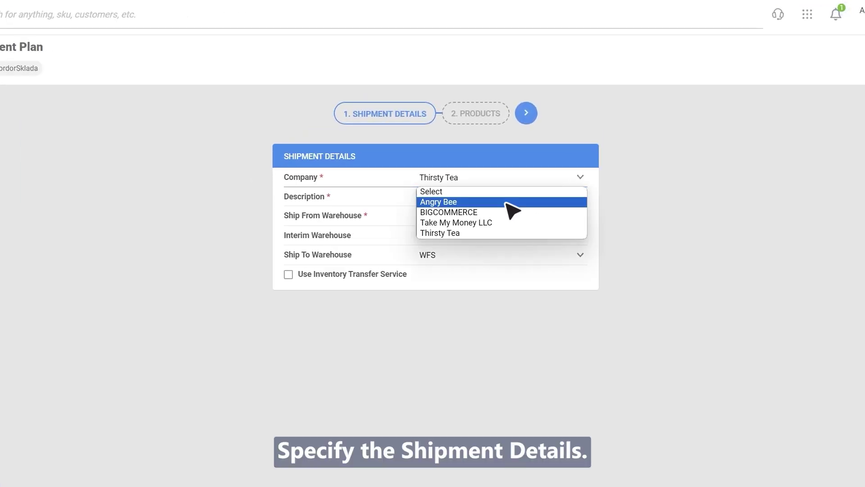
{"action": "left_click", "coordinate": [512, 210]}
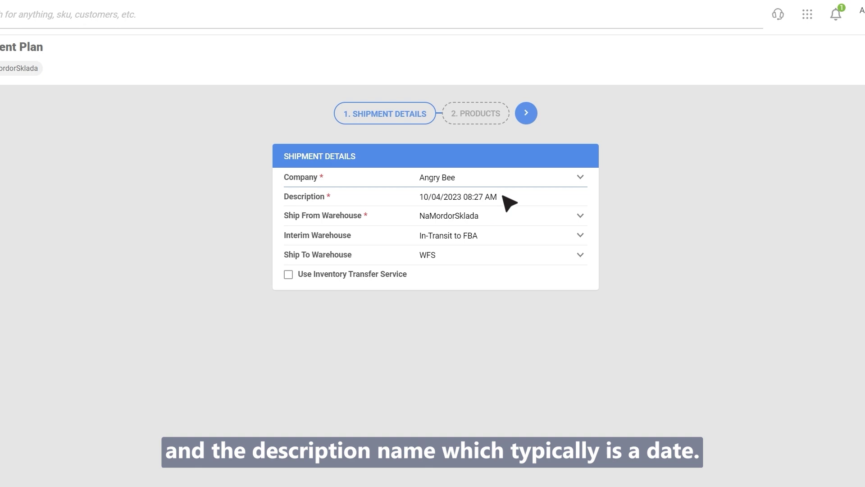
{"action": "left_click", "coordinate": [579, 216]}
{"action": "left_click", "coordinate": [479, 390]}
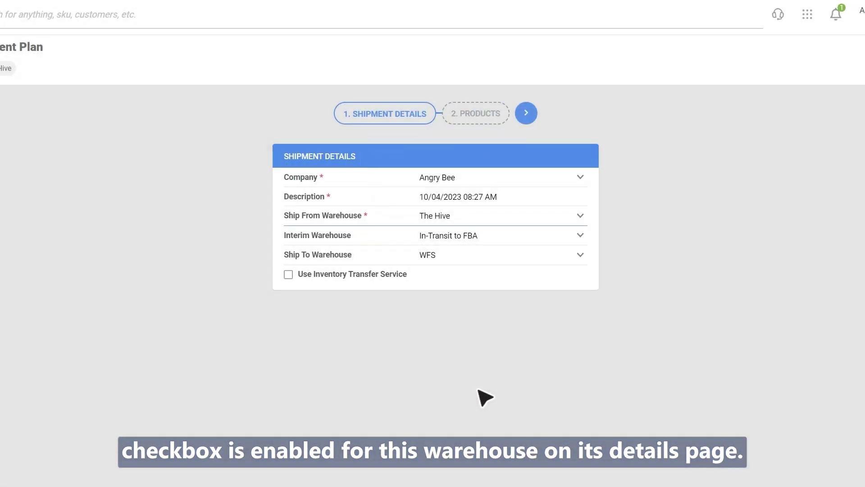
{"action": "left_click", "coordinate": [578, 235]}
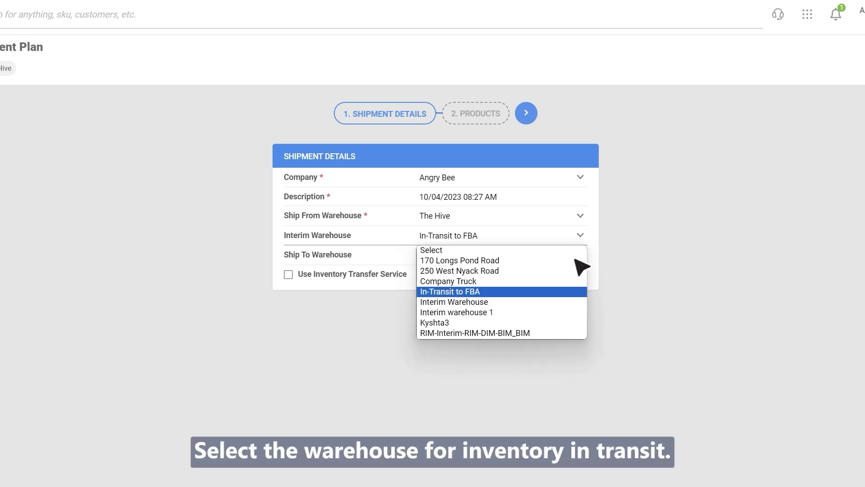
{"action": "left_click", "coordinate": [572, 302]}
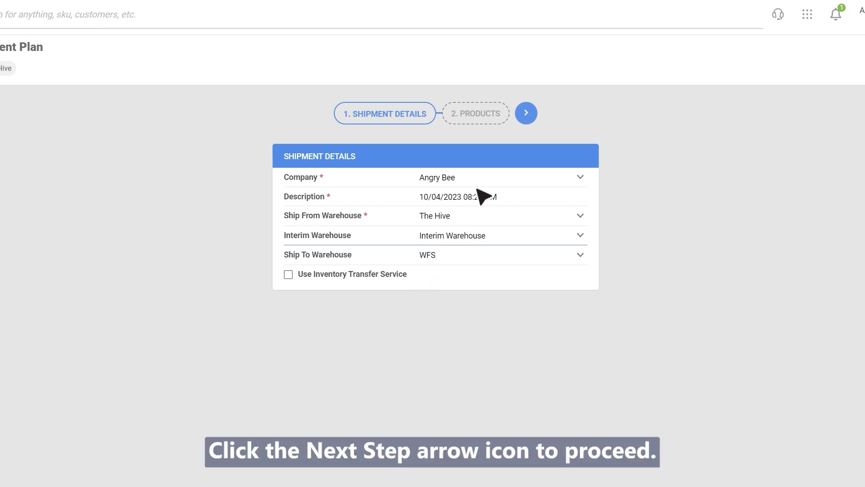
{"action": "left_click", "coordinate": [526, 114]}
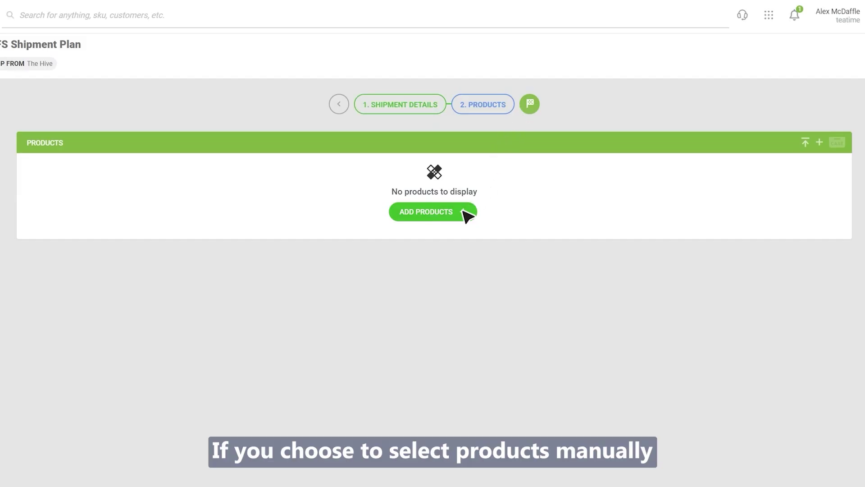
Step: Filter the product search by company Angry Bee and add FISHINGROD567 to the plan
{"action": "left_click", "coordinate": [466, 216]}
{"action": "left_click", "coordinate": [603, 59]}
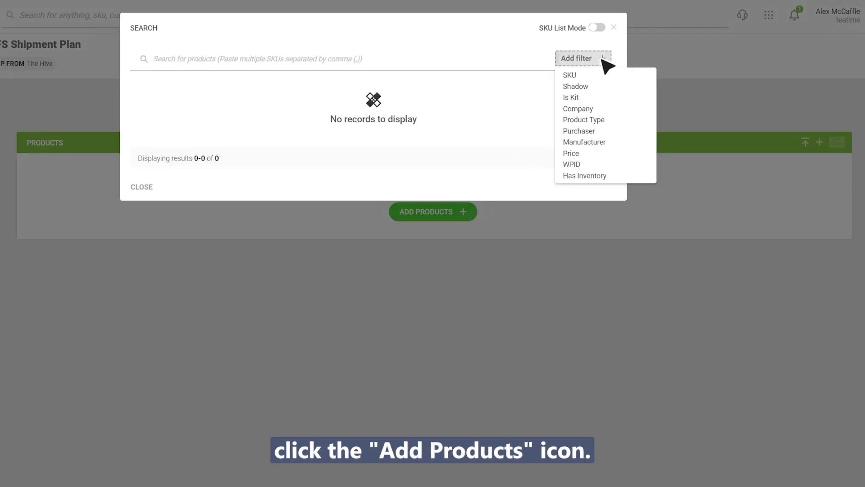
{"action": "left_click", "coordinate": [579, 110]}
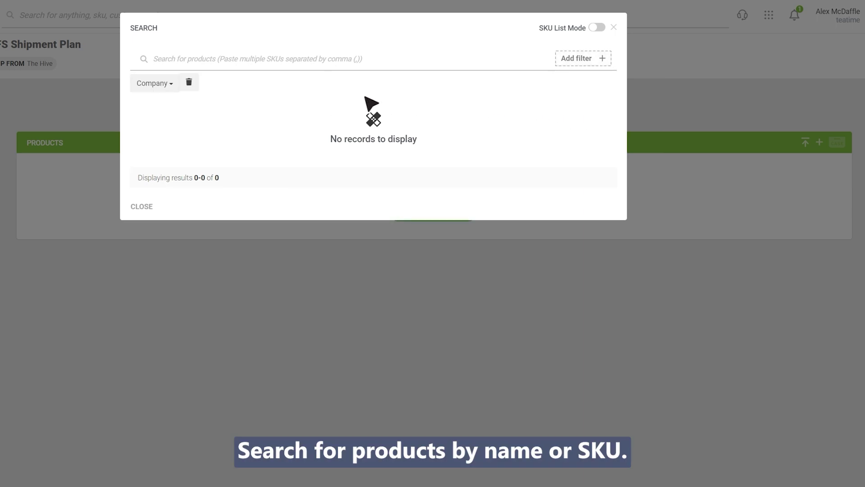
{"action": "left_click", "coordinate": [172, 86]}
{"action": "left_click", "coordinate": [91, 221]}
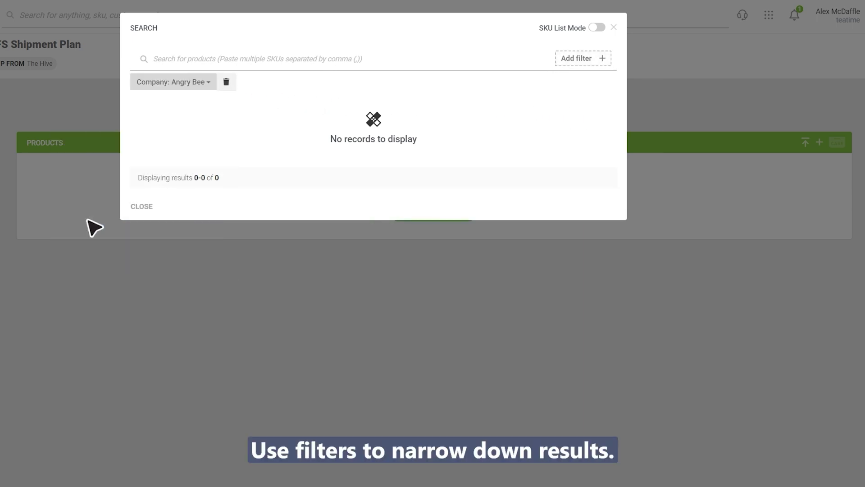
{"action": "left_click", "coordinate": [140, 177]}
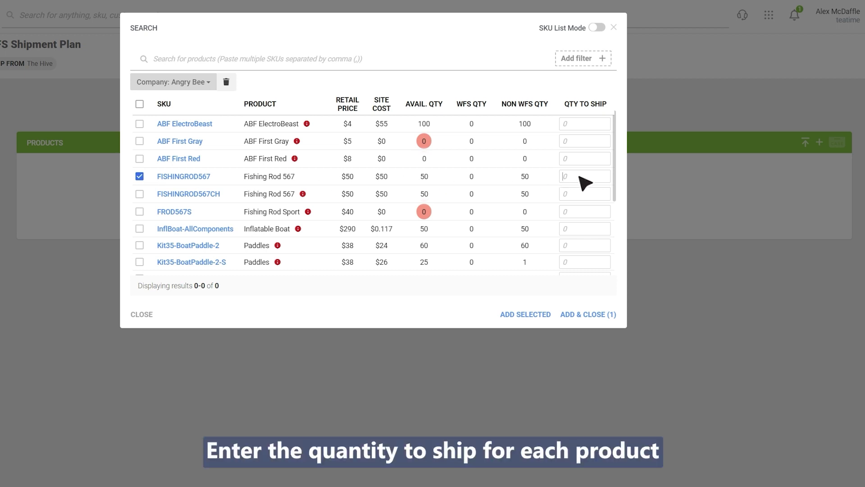
{"action": "left_click", "coordinate": [581, 315]}
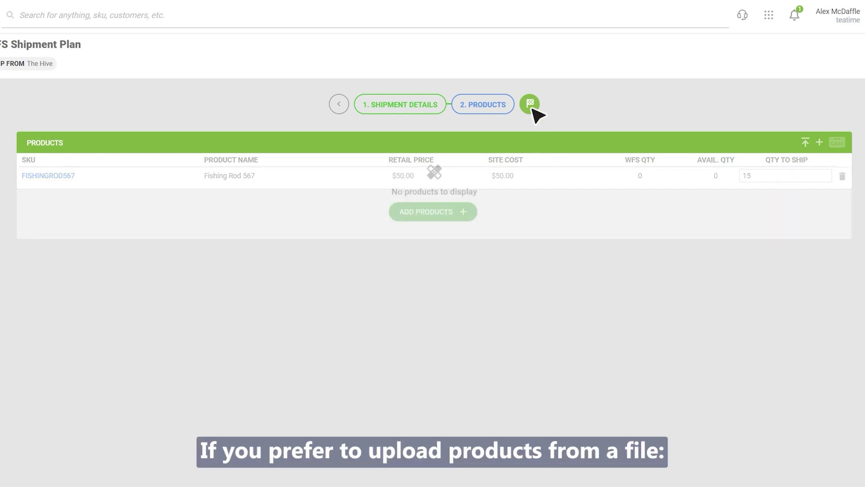
Step: Download the product upload template and fill in FISHINGROD567 with quantity 5
{"action": "left_click", "coordinate": [806, 143]}
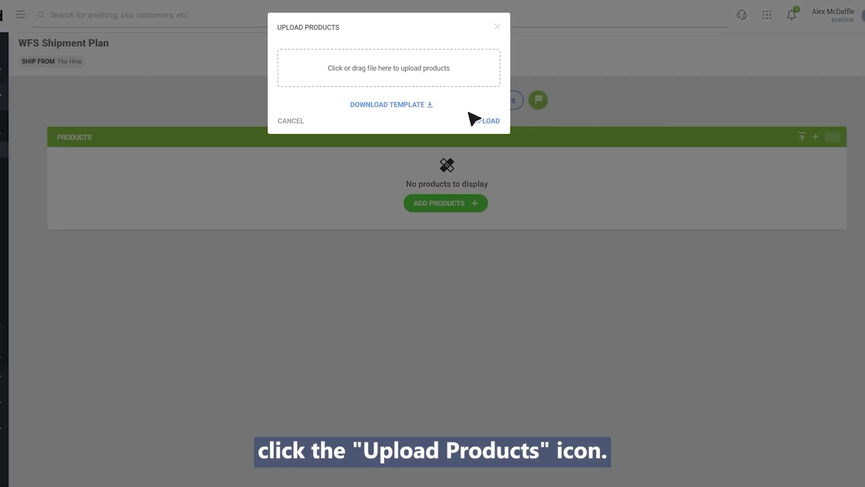
{"action": "left_click", "coordinate": [376, 108]}
{"action": "left_click", "coordinate": [226, 98]}
{"action": "type", "text": "FISHINGROD567"}
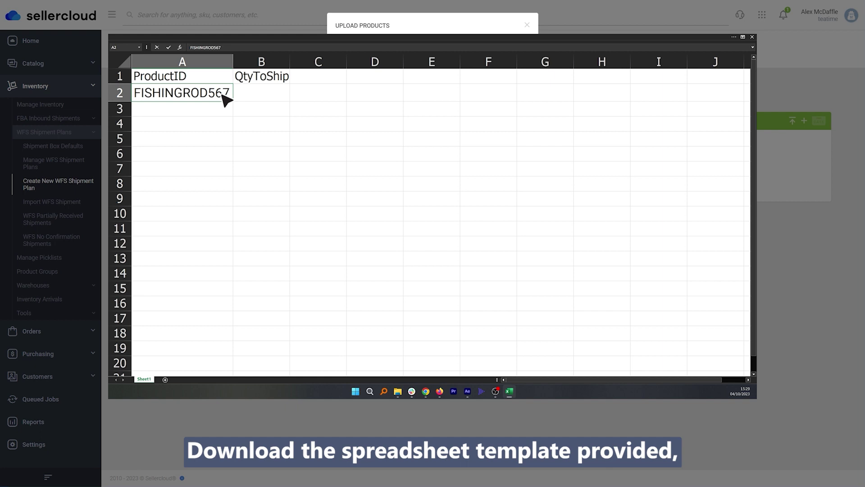
{"action": "left_click", "coordinate": [249, 96]}
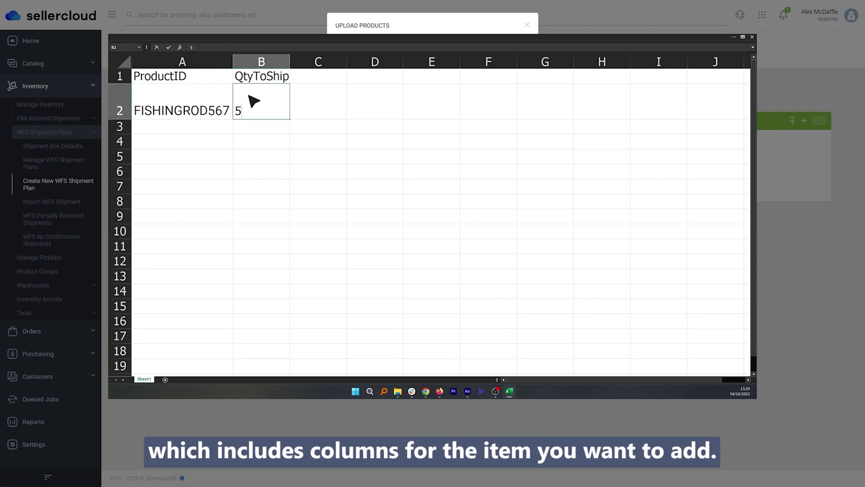
{"action": "left_click", "coordinate": [182, 75]}
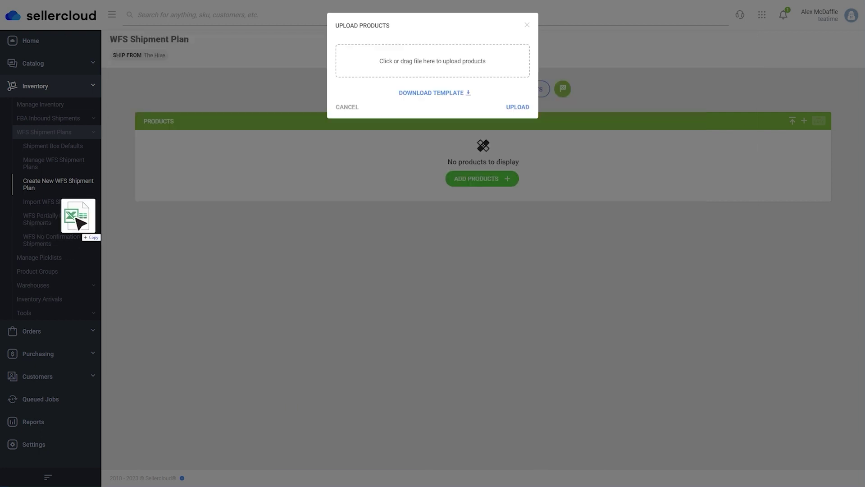
Step: Upload the filled UploadTemplate.xls and submit the plan to WFS, creating plan #555
{"action": "left_click_drag", "start_coordinate": [81, 225], "coordinate": [423, 61]}
{"action": "left_click", "coordinate": [522, 109]}
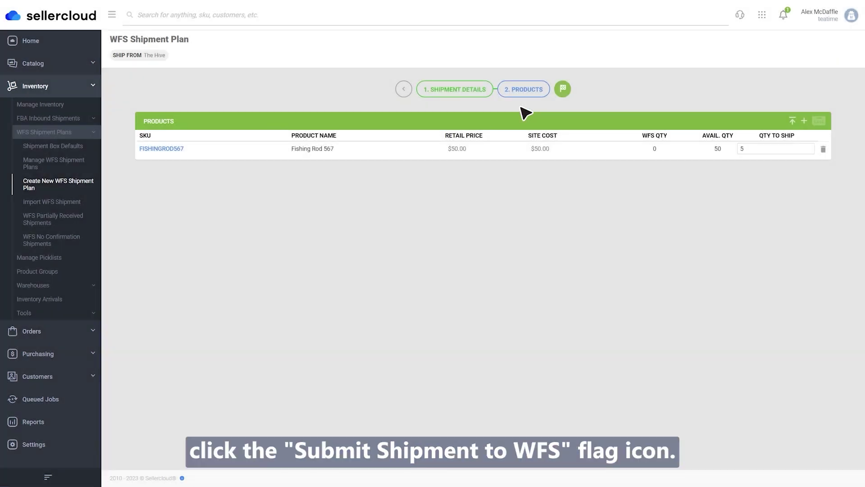
{"action": "left_click", "coordinate": [562, 89]}
{"action": "left_click", "coordinate": [489, 284]}
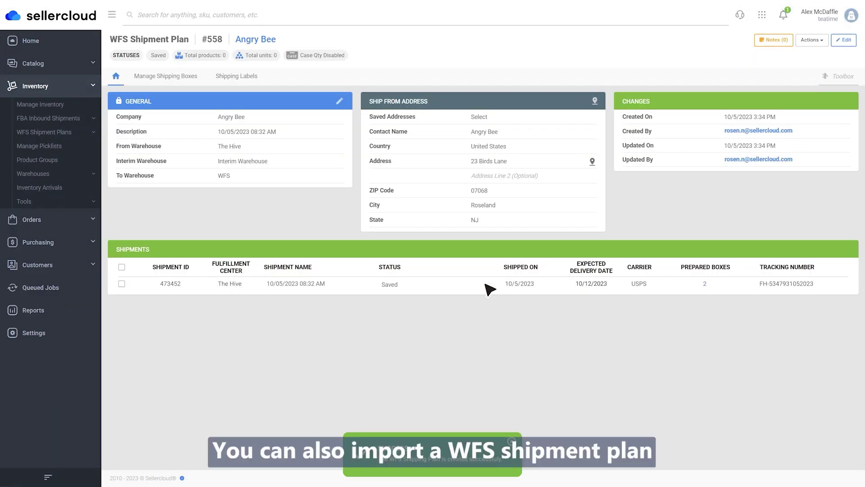
Step: Open the Import WFS Shipment form and choose Angry Bee as the company
{"action": "left_click", "coordinate": [85, 134]}
{"action": "left_click", "coordinate": [57, 205]}
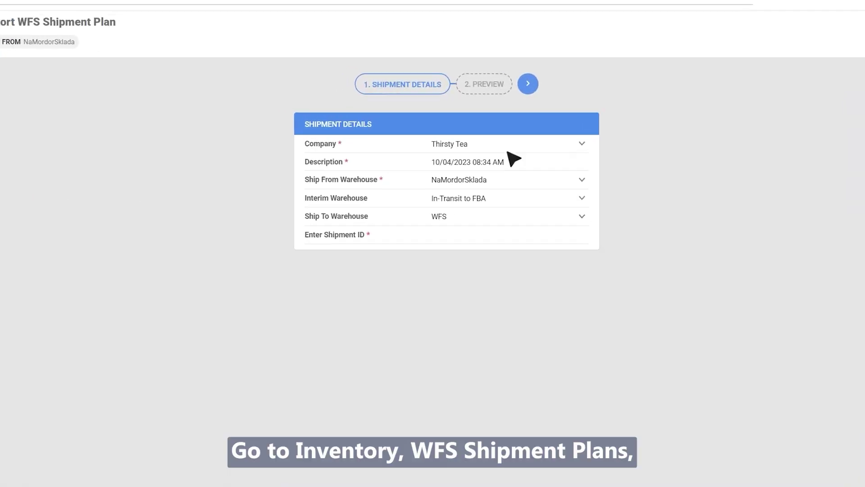
{"action": "left_click", "coordinate": [583, 146]}
{"action": "left_click", "coordinate": [579, 172]}
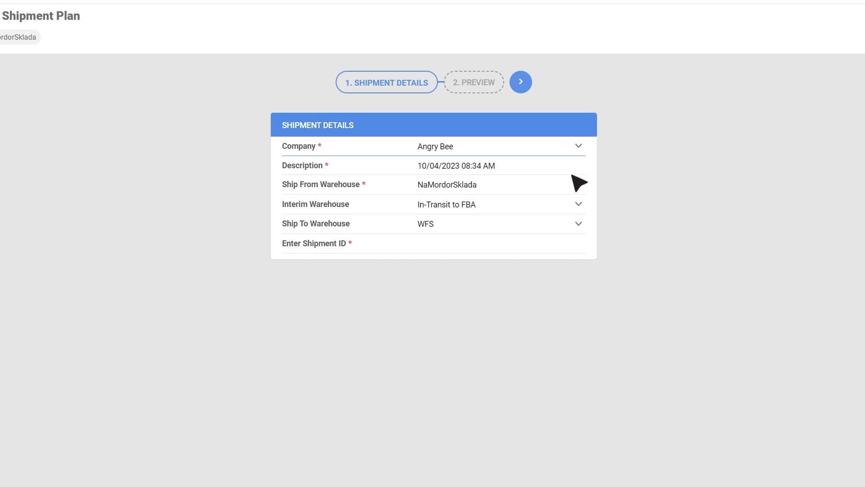
Step: Set ship from The Hive, interim Interim Warehouse, and enter the Walmart shipment ID
{"action": "left_click", "coordinate": [574, 178]}
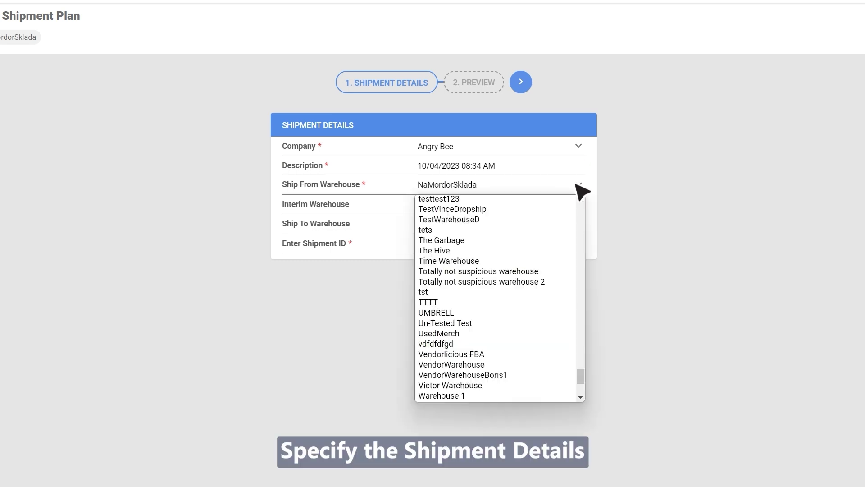
{"action": "left_click", "coordinate": [571, 247]}
{"action": "left_click", "coordinate": [579, 205]}
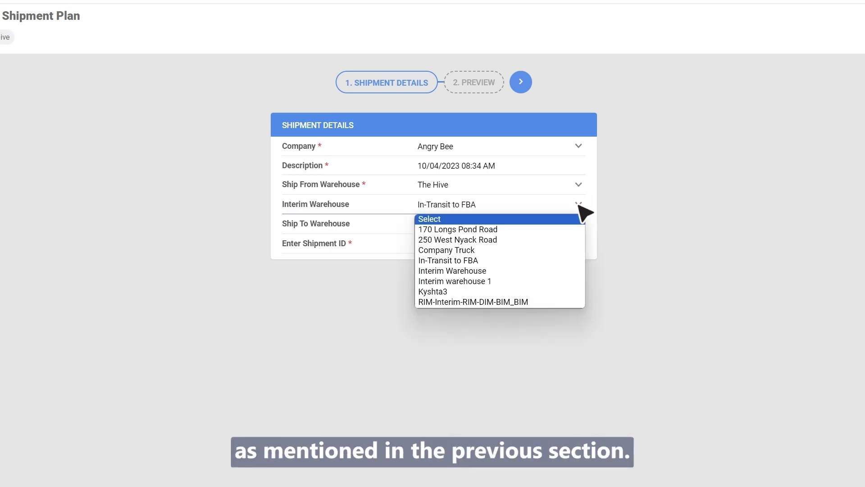
{"action": "left_click", "coordinate": [579, 272]}
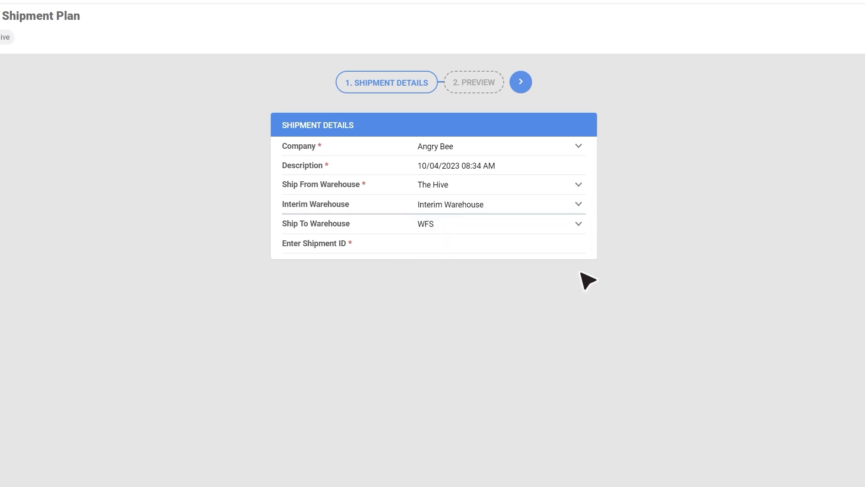
{"action": "left_click", "coordinate": [497, 247]}
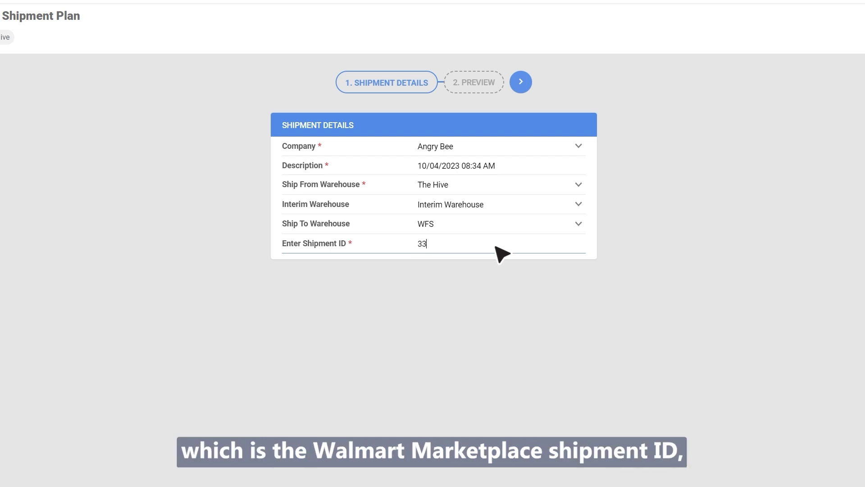
{"action": "type", "text": "3345456676"}
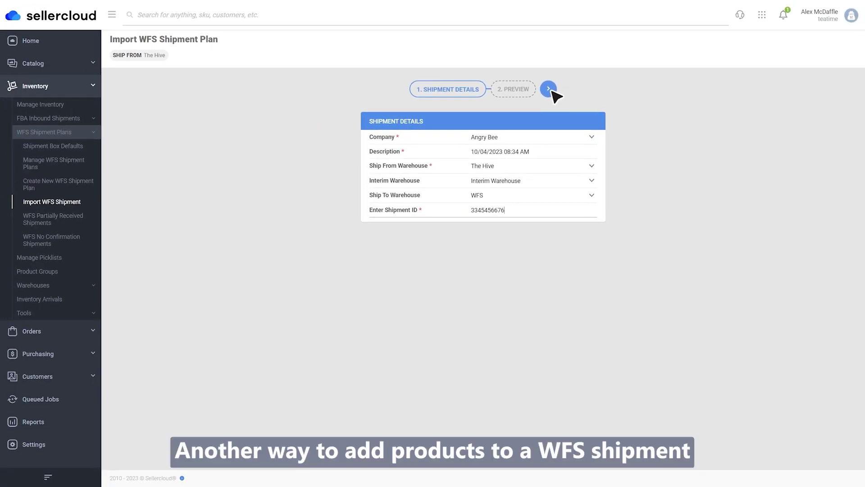
Step: On Manage Catalog, add a Walmart Marketplace Statuses filter
{"action": "left_click", "coordinate": [56, 64]}
{"action": "left_click", "coordinate": [69, 82]}
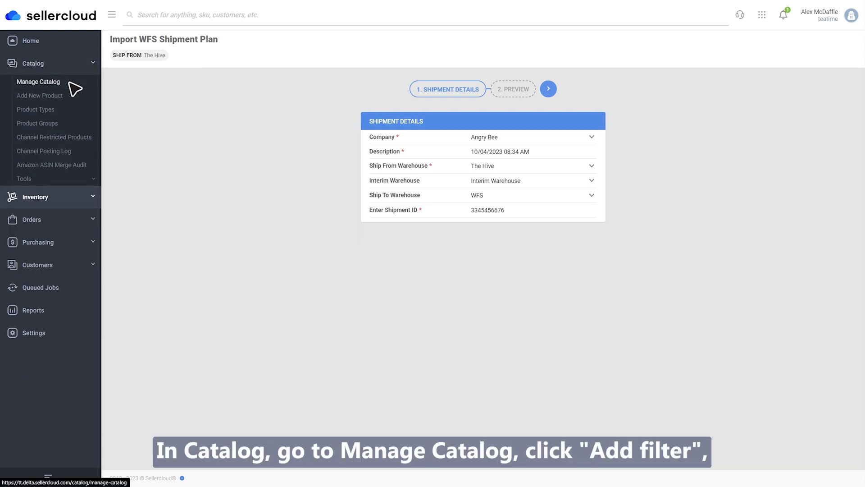
{"action": "left_click", "coordinate": [221, 90]}
{"action": "type", "text": "walmart"}
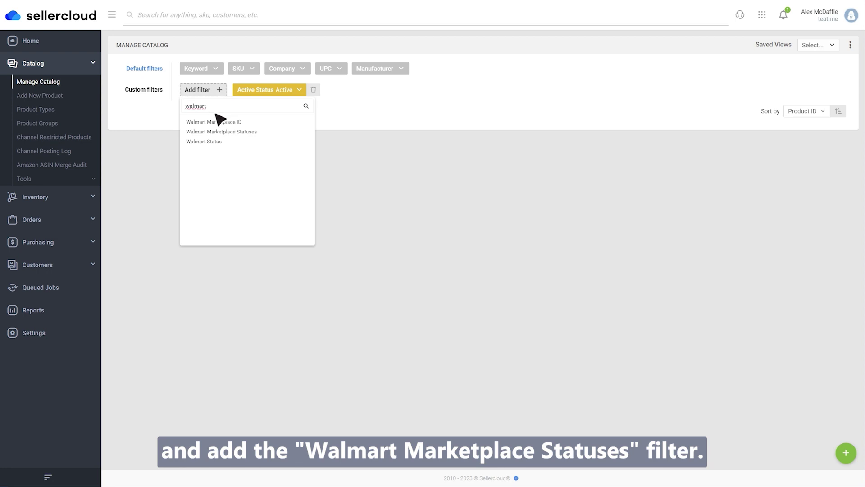
{"action": "left_click", "coordinate": [226, 131]}
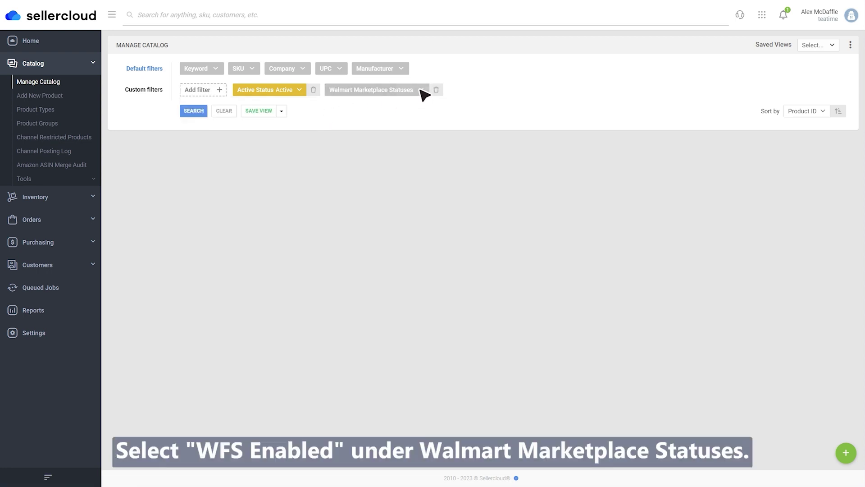
Step: Filter for WFS Enabled, run the search, and check FISHINGROD567
{"action": "left_click", "coordinate": [421, 90]}
{"action": "scroll", "coordinate": [426, 108], "scroll_direction": "down", "scroll_amount": 2}
{"action": "left_click", "coordinate": [418, 133]}
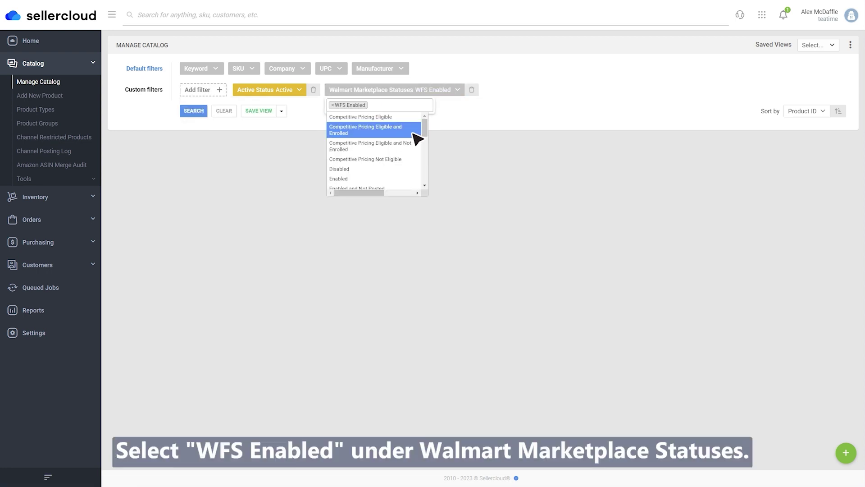
{"action": "left_click", "coordinate": [204, 112]}
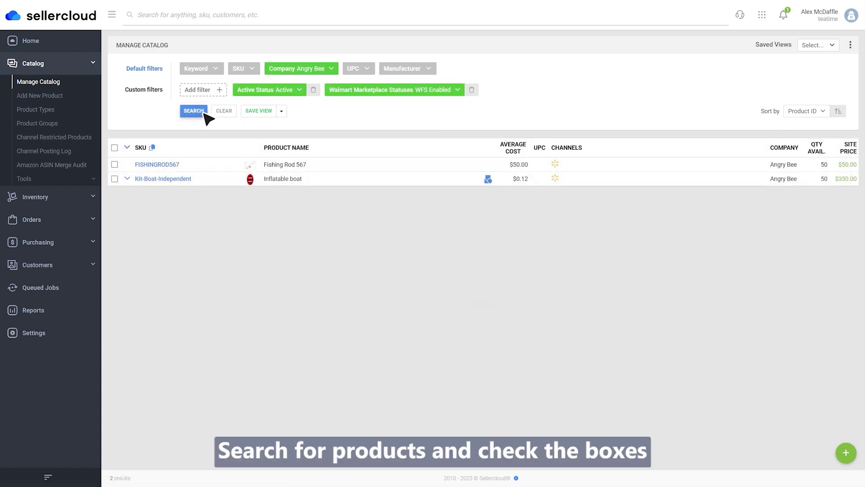
{"action": "left_click", "coordinate": [115, 165]}
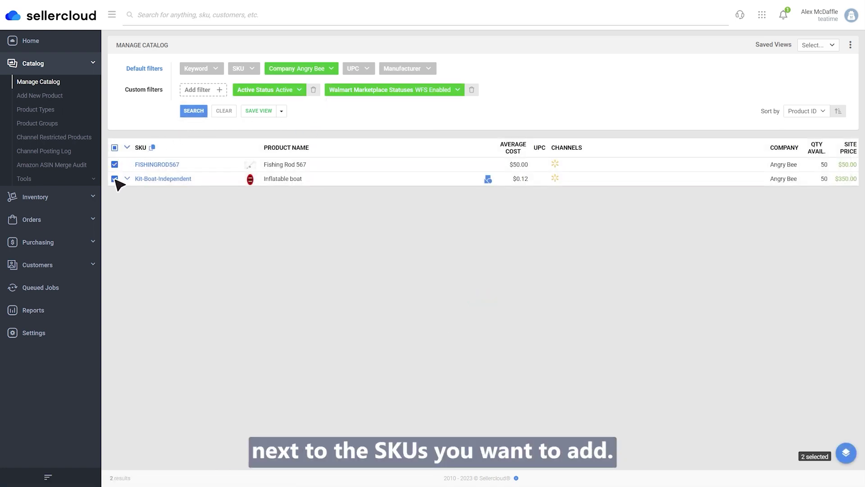
Step: Start Add to WFS Shipment for the selected products, setting FISHINGROD567's quantity to 5
{"action": "left_click", "coordinate": [846, 453]}
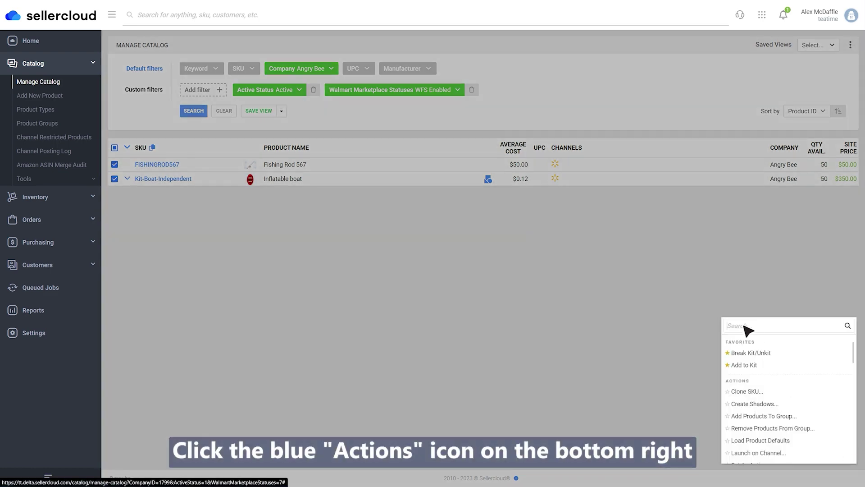
{"action": "type", "text": "add"}
{"action": "left_click", "coordinate": [750, 405]}
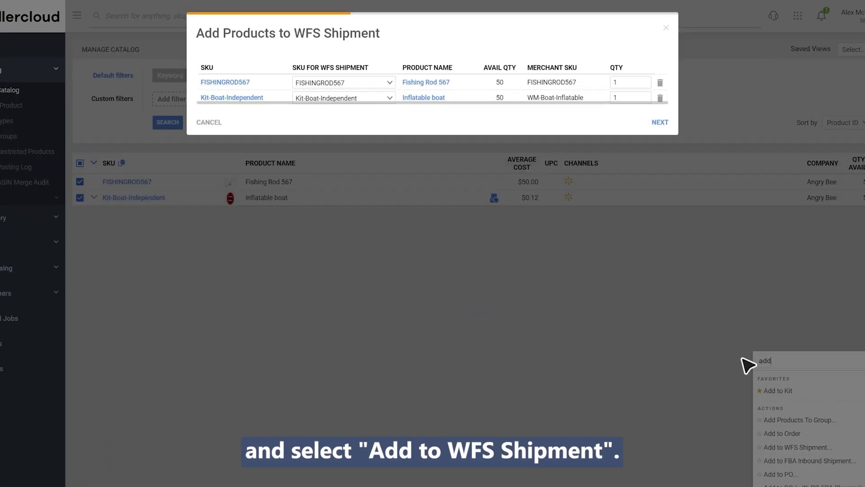
{"action": "double_click", "coordinate": [628, 83]}
{"action": "type", "text": "5"}
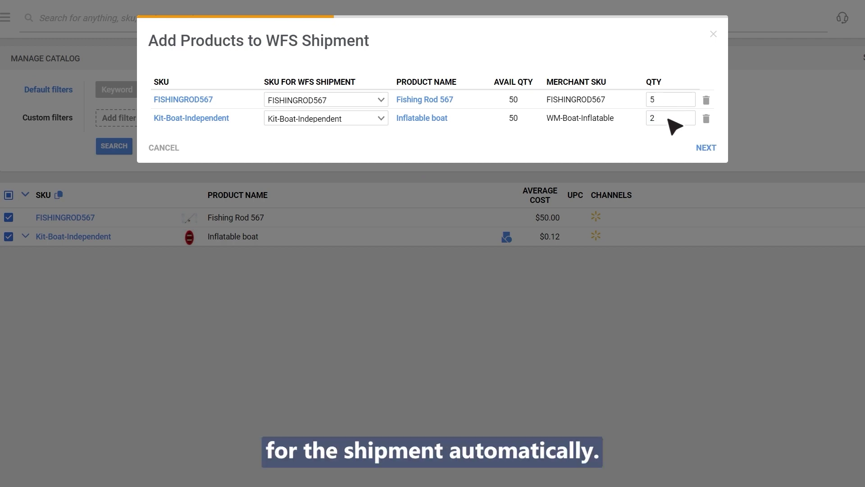
{"action": "left_click", "coordinate": [705, 148]}
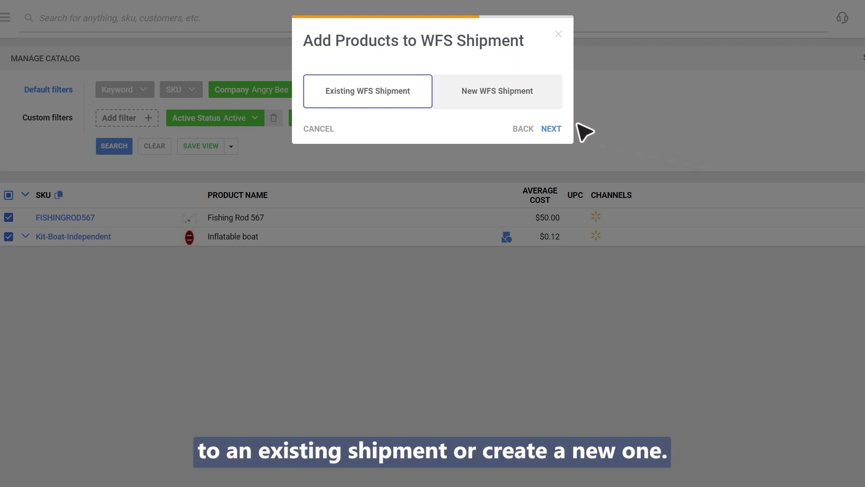
Step: Target existing shipment Fishing Rods December, increasing quantities of duplicate products
{"action": "left_click", "coordinate": [419, 90]}
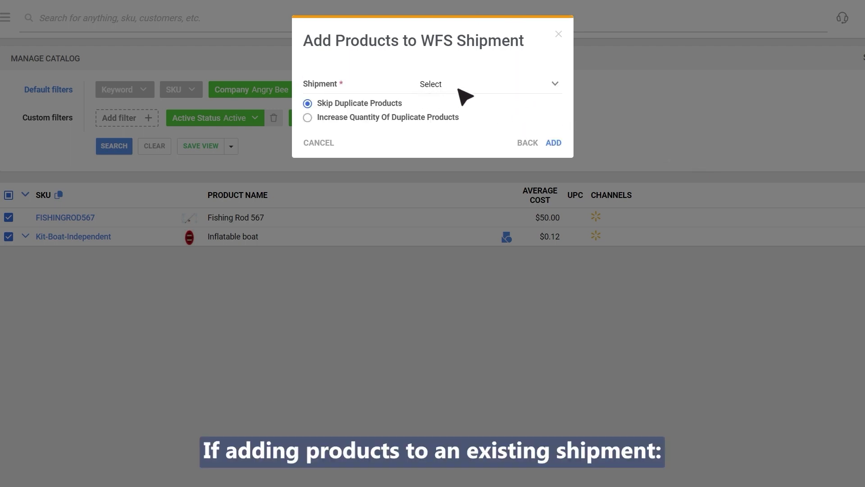
{"action": "left_click", "coordinate": [553, 84]}
{"action": "left_click", "coordinate": [532, 130]}
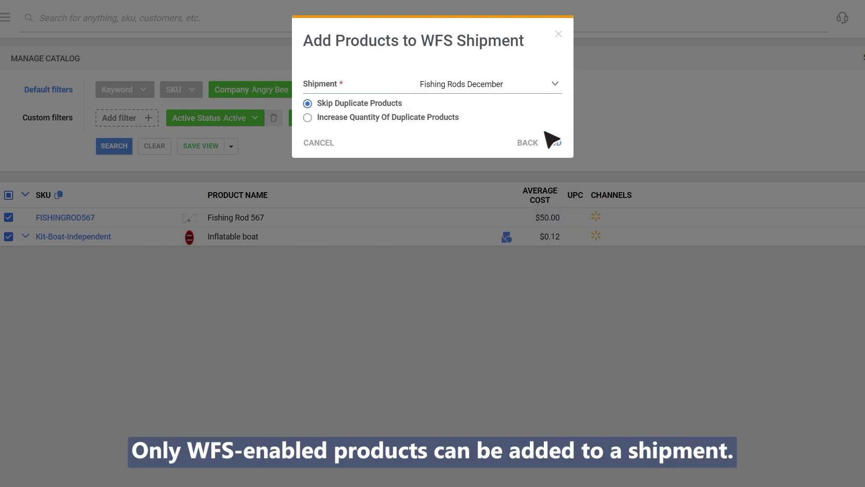
{"action": "left_click", "coordinate": [308, 118]}
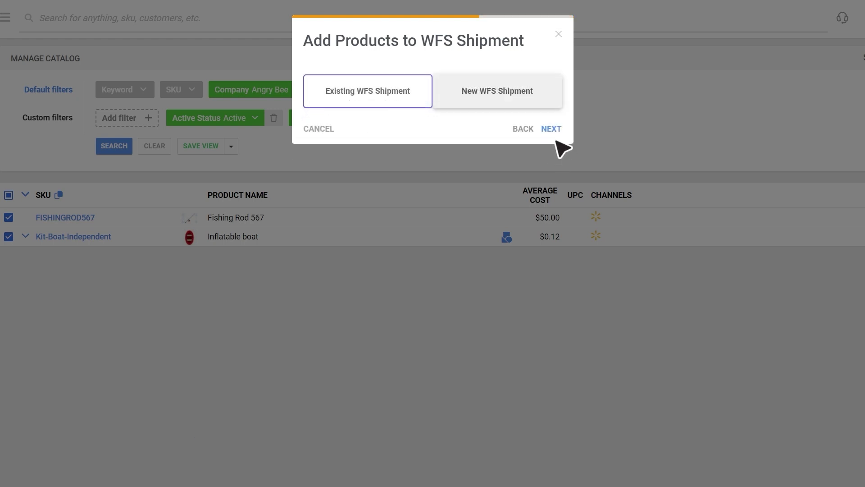
Step: Add the products to a new WFS shipment from The Hive named 10/04/2023 03:38 PM
{"action": "left_click", "coordinate": [548, 103]}
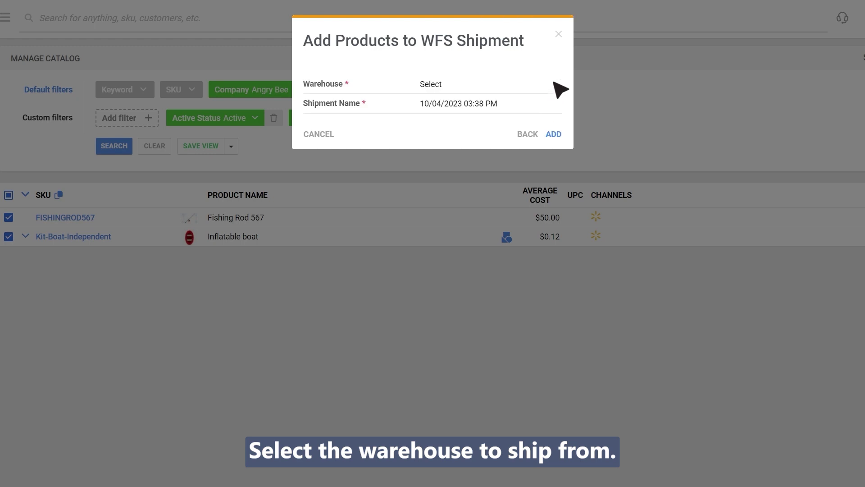
{"action": "left_click", "coordinate": [554, 83]}
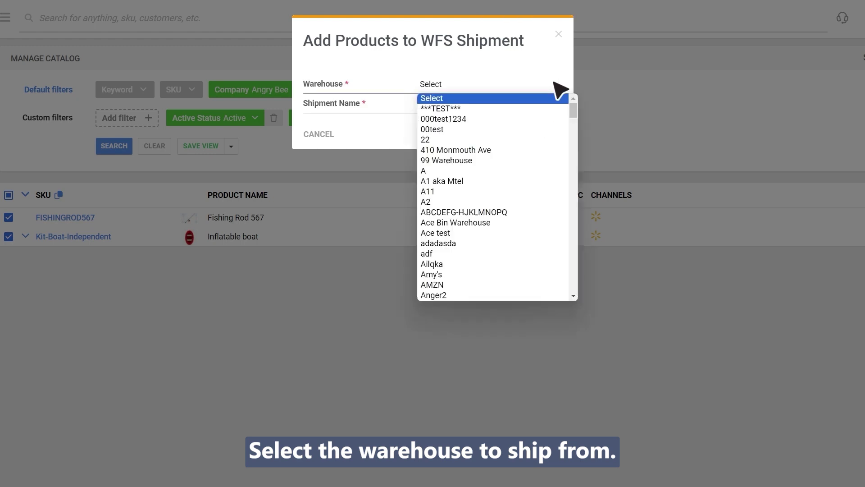
{"action": "scroll", "coordinate": [554, 83], "scroll_direction": "down", "scroll_amount": 10}
{"action": "scroll", "coordinate": [560, 89], "scroll_direction": "down", "scroll_amount": 5}
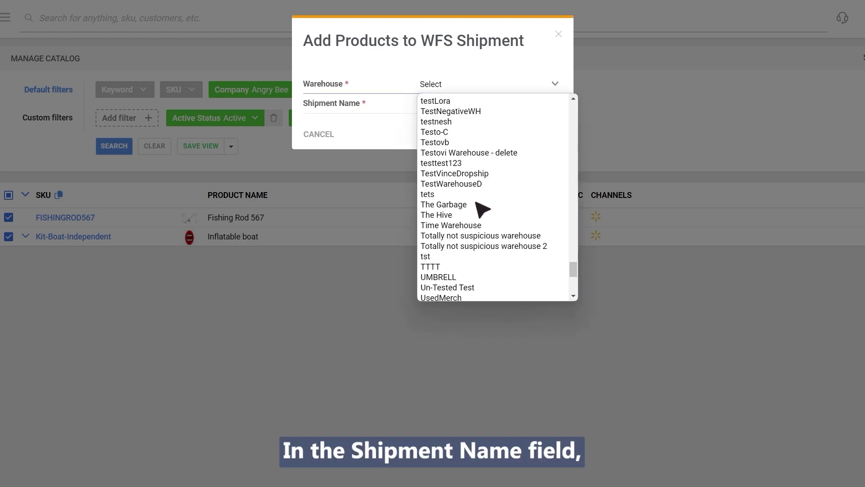
{"action": "left_click", "coordinate": [465, 216]}
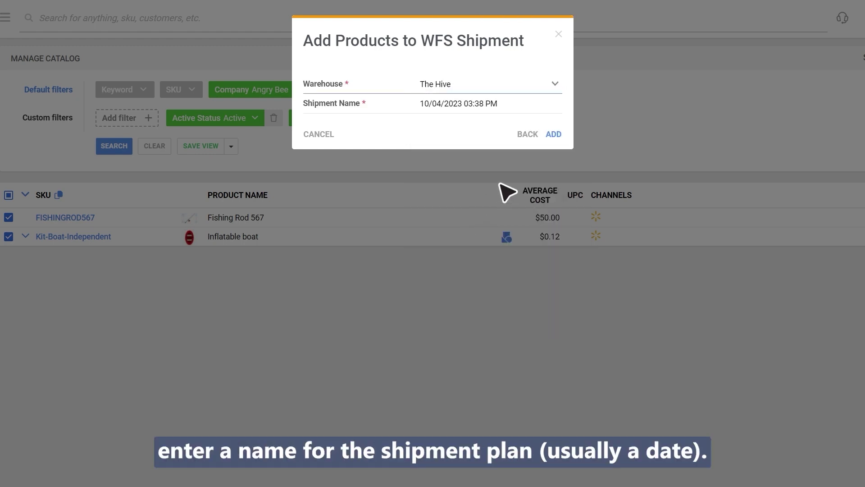
{"action": "left_click", "coordinate": [554, 134]}
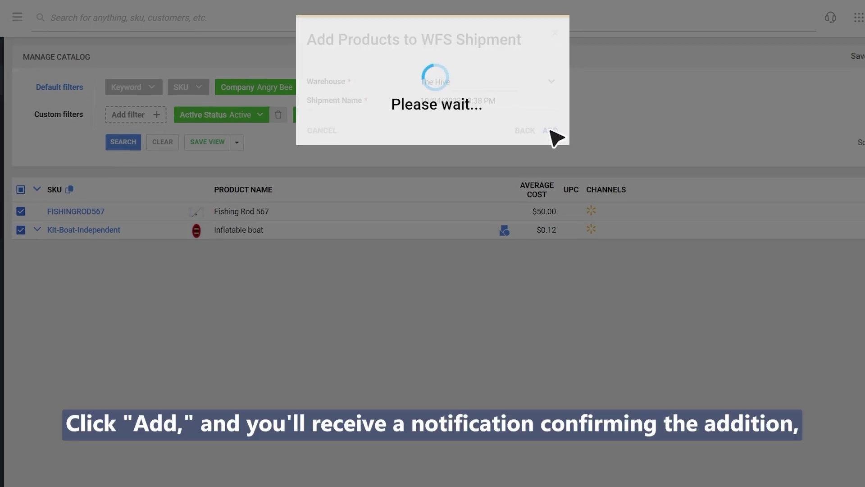